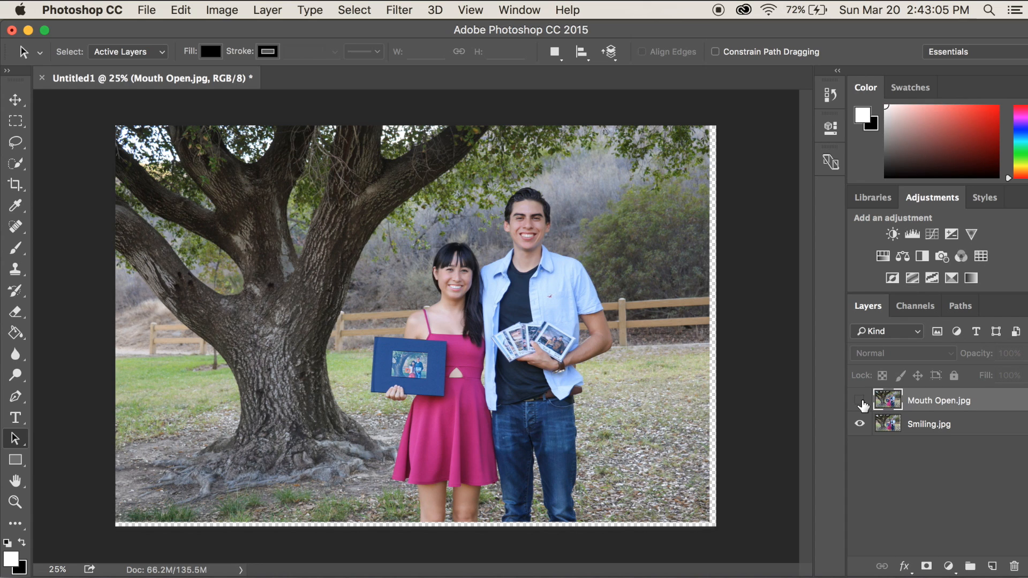
- Show the Mouth Open.jpg layer, then auto-align it with the Smiling.jpg layer using the Auto projection
left_click(859, 400)
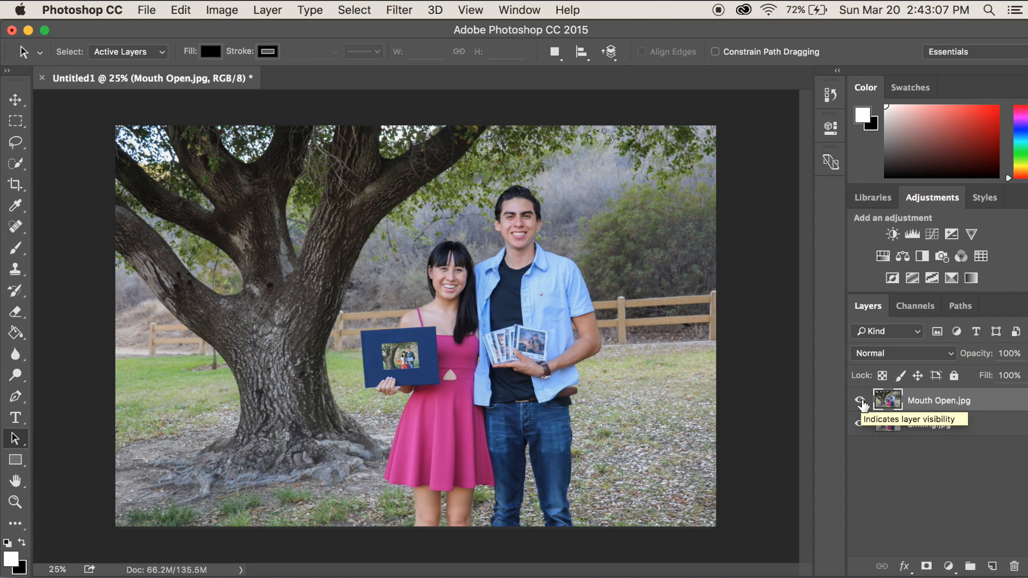
left_click(916, 428)
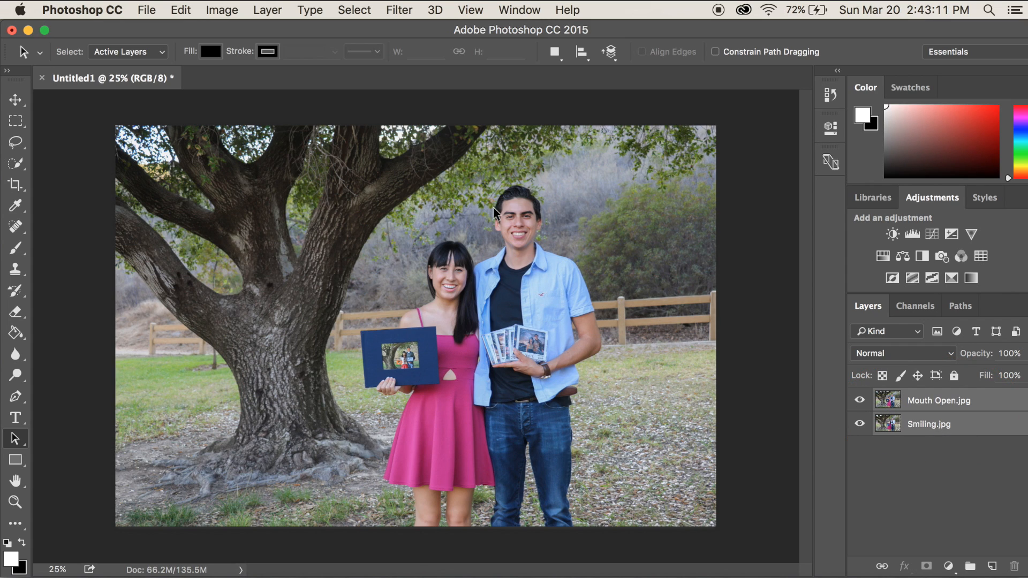
left_click(183, 9)
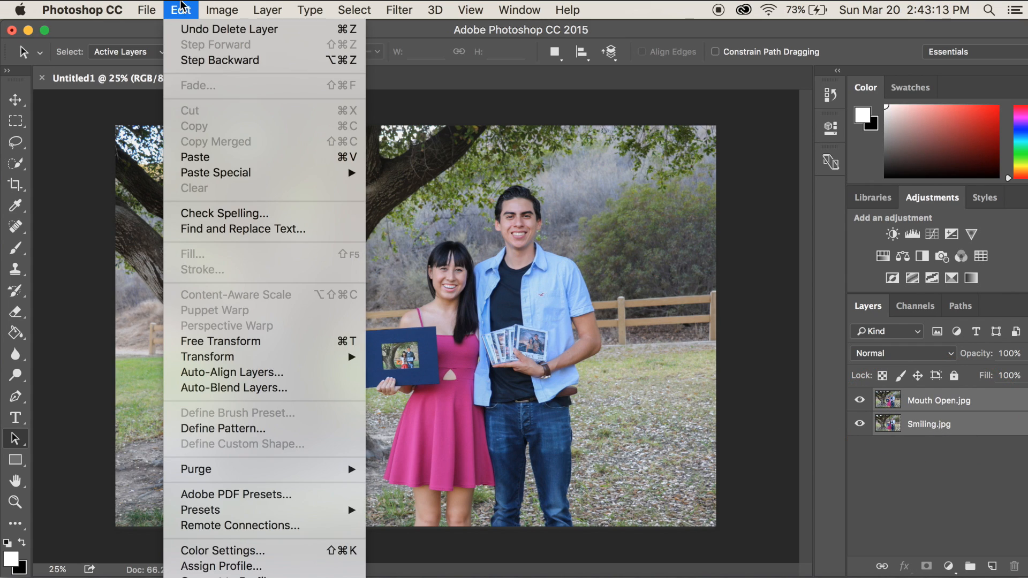
left_click(229, 373)
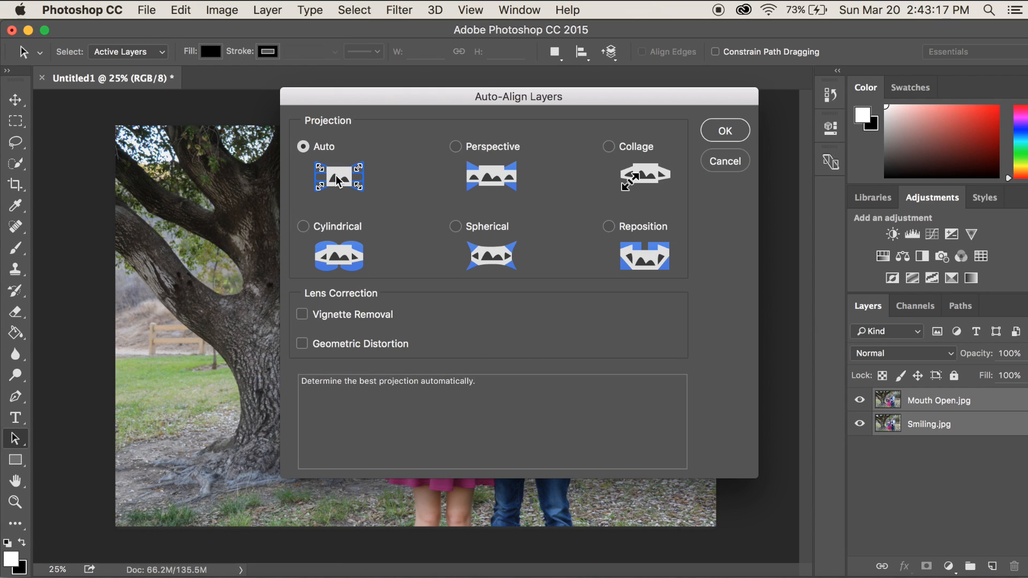
left_click(733, 137)
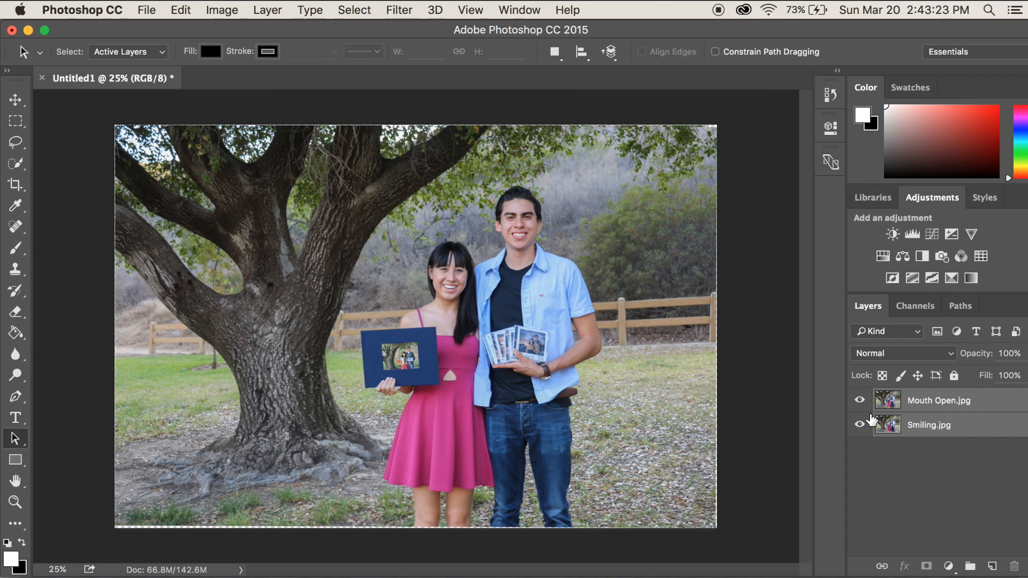
- Toggle the visibility of the Mouth Open.jpg layer to compare how the two photos line up
left_click(860, 401)
left_click(860, 401)
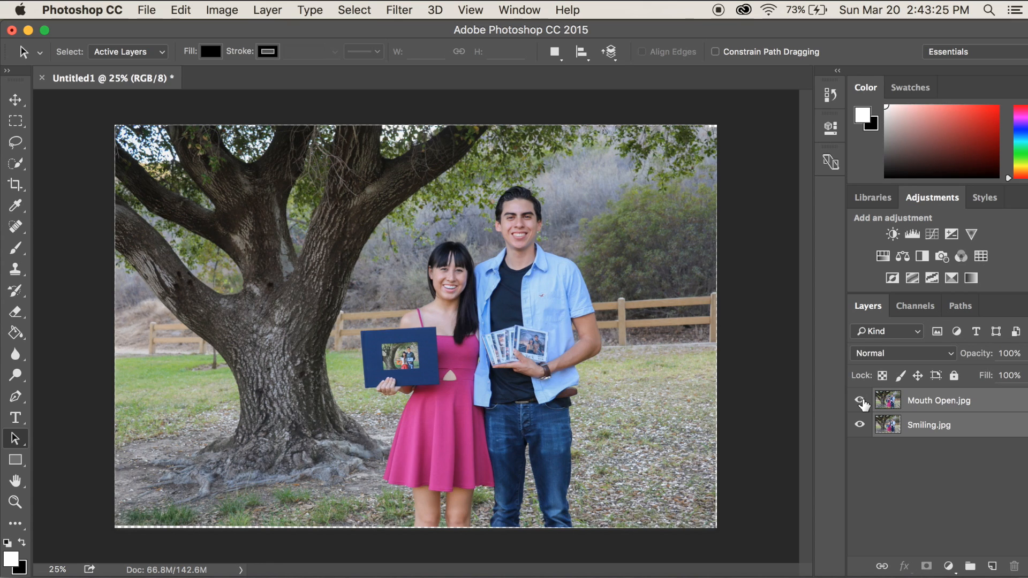
left_click(860, 400)
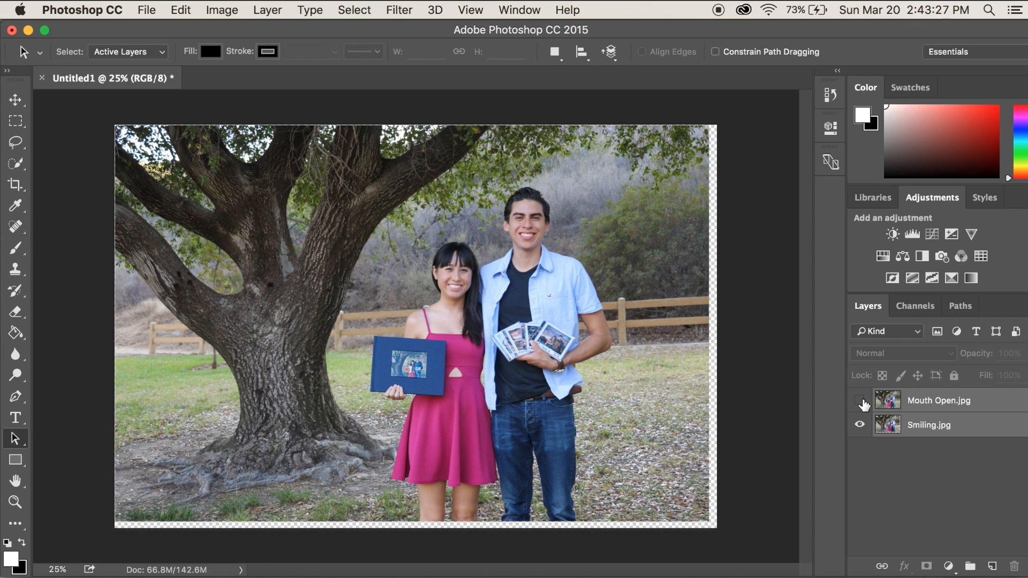
left_click(860, 401)
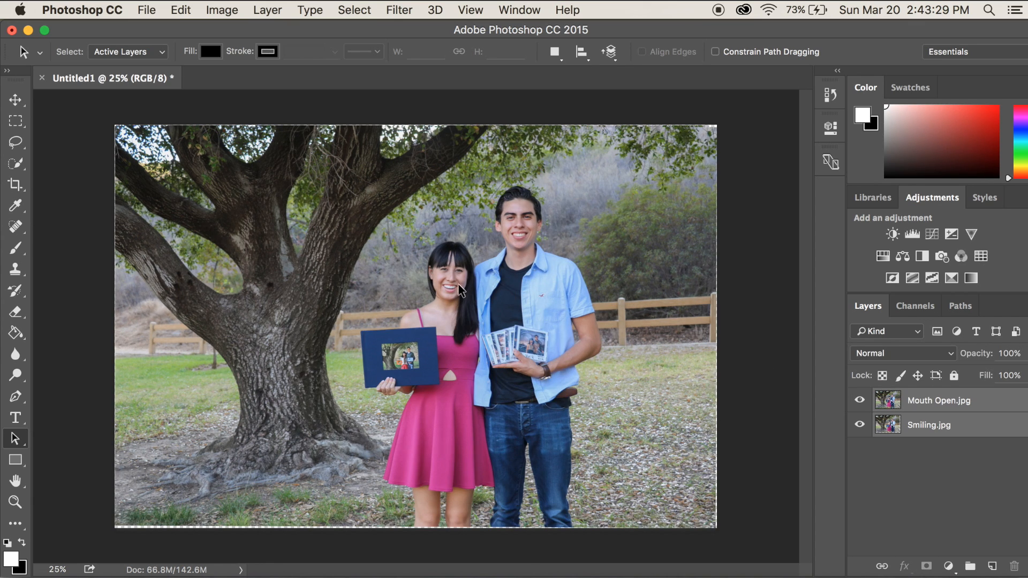
left_click(859, 401)
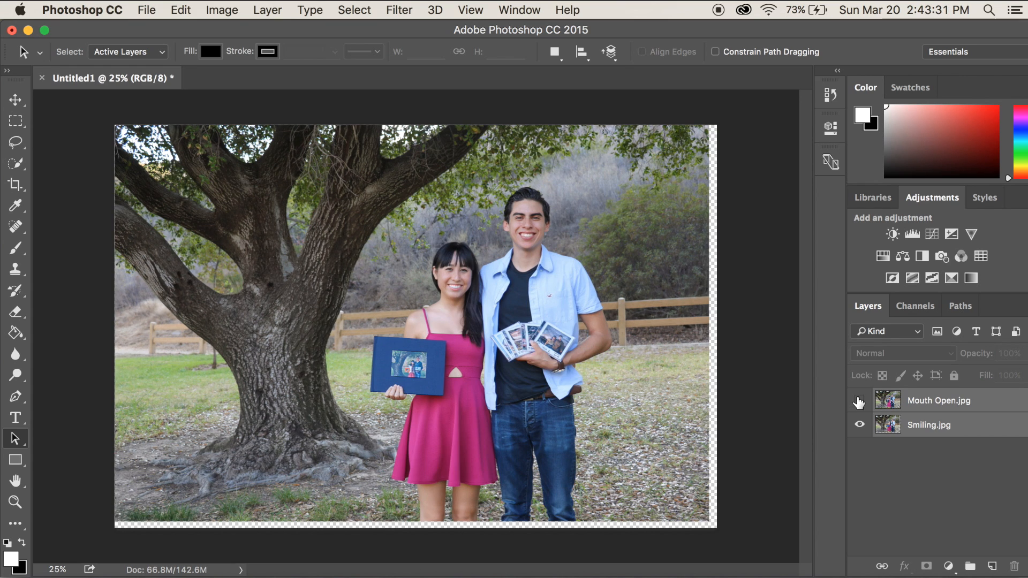
left_click(859, 401)
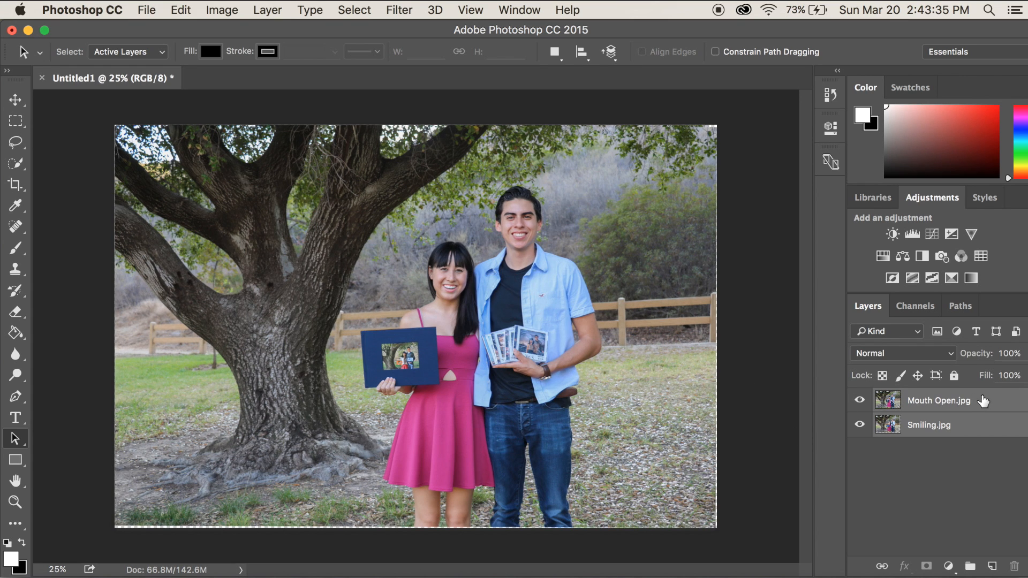
- Select only the Mouth Open.jpg layer and lower its opacity to 35%
left_click(984, 401)
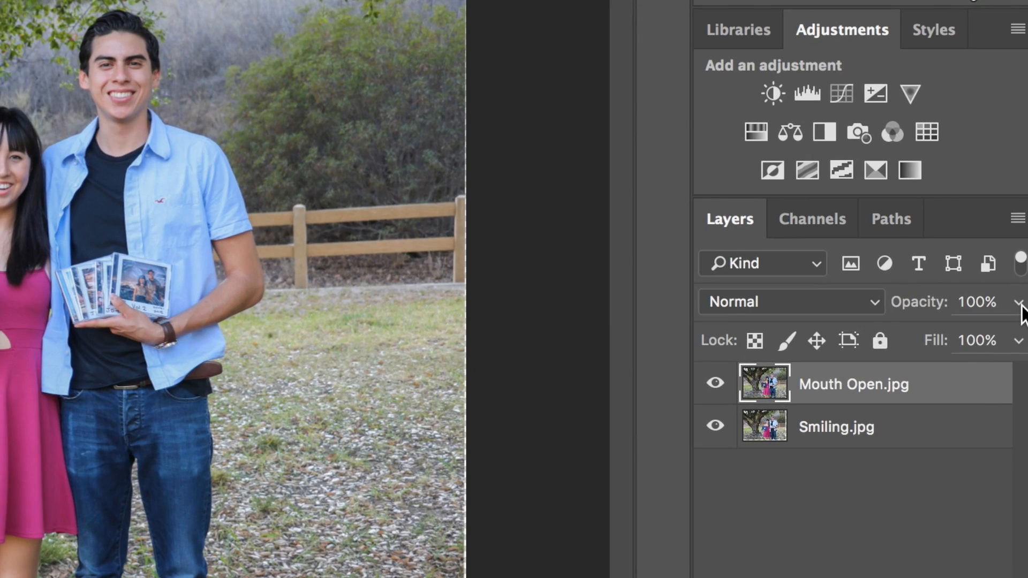
left_click(1026, 353)
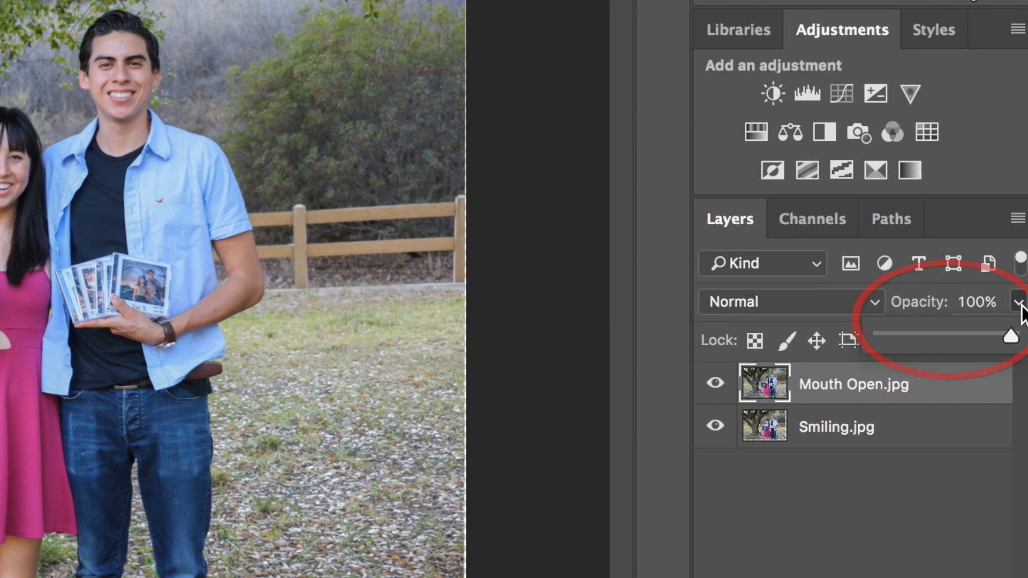
left_click_drag(1011, 335, 926, 333)
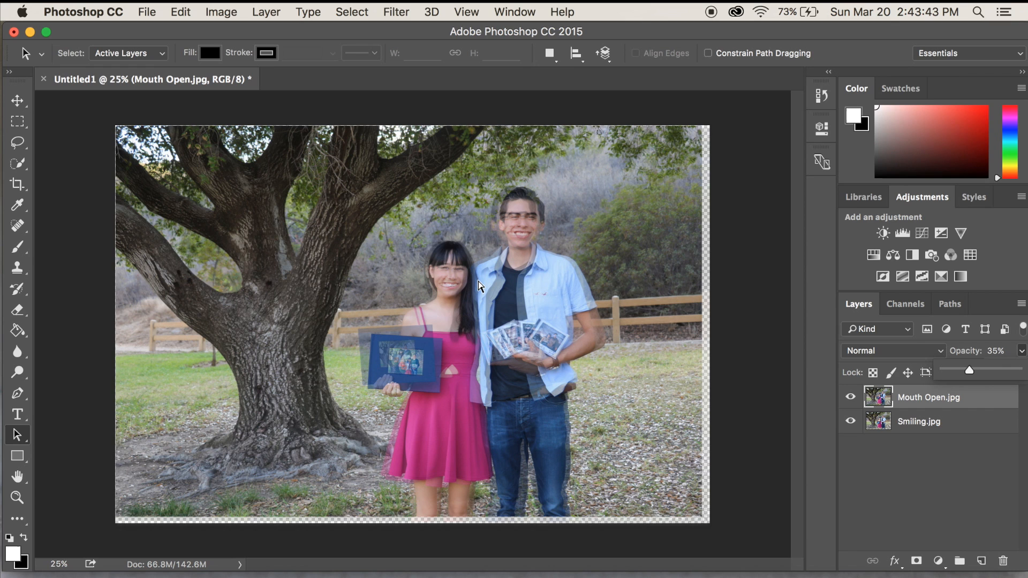
- Move the Mouth Open.jpg layer with the Move tool until the woman's face overlaps her face in Smiling.jpg
key("super+plus")
key("super+plus")
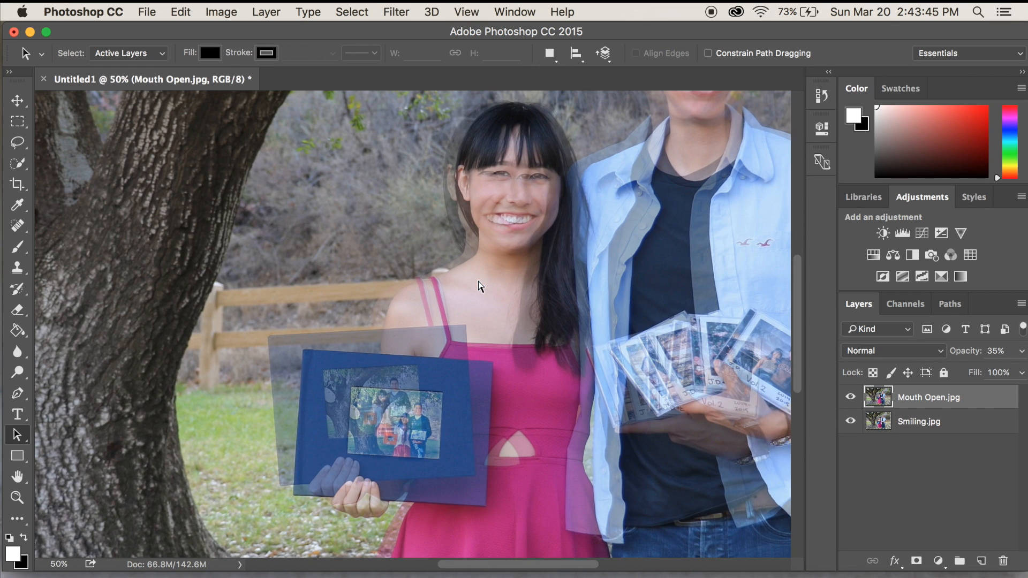
key("super+plus")
key("super+plus")
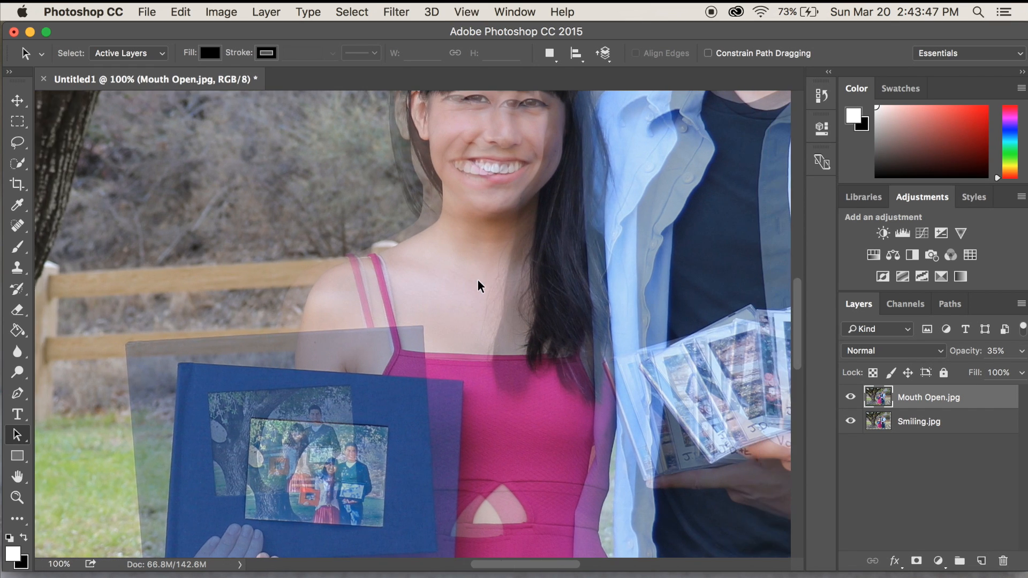
scroll(478, 280, "up", 10)
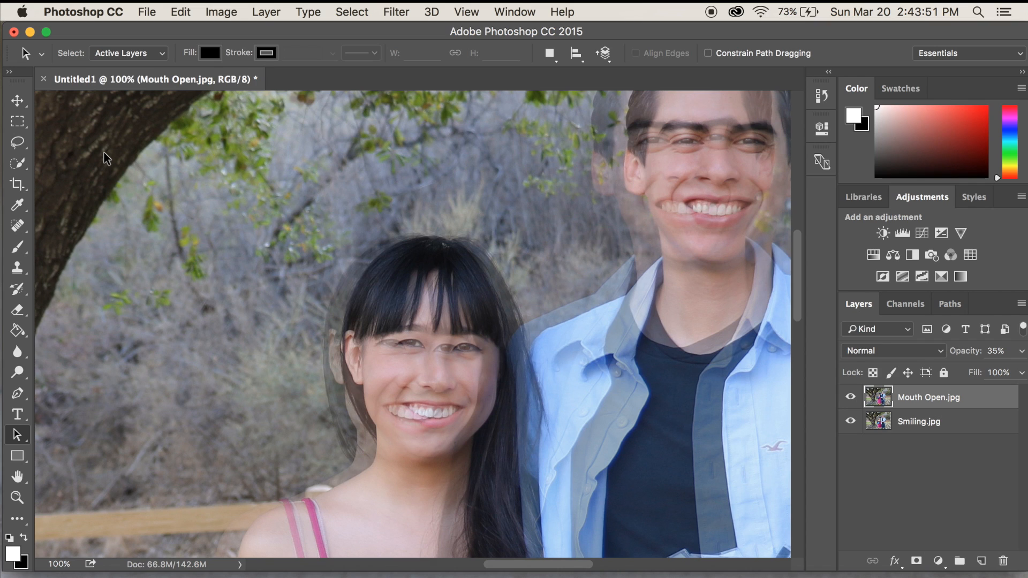
left_click(17, 100)
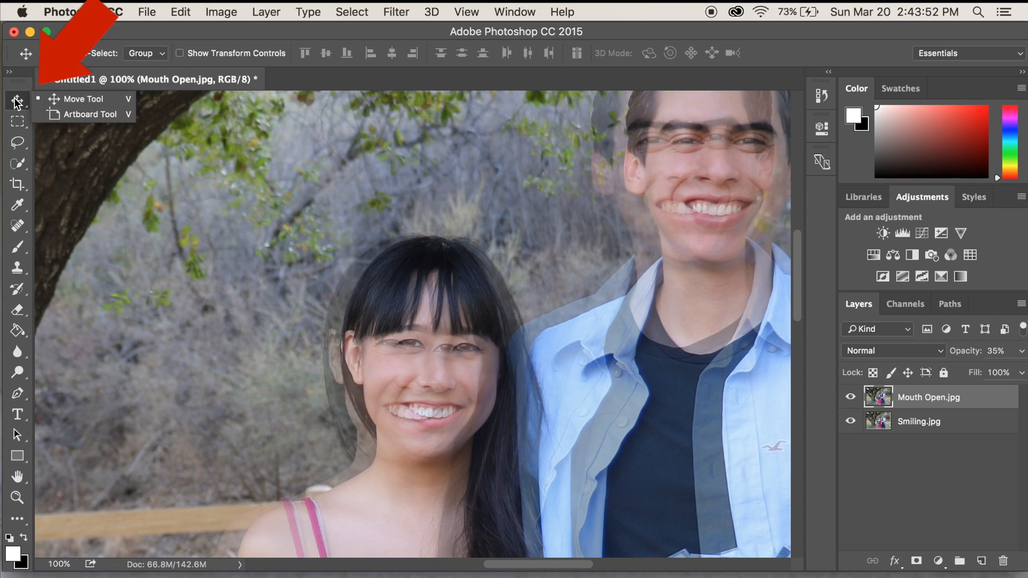
left_click(56, 101)
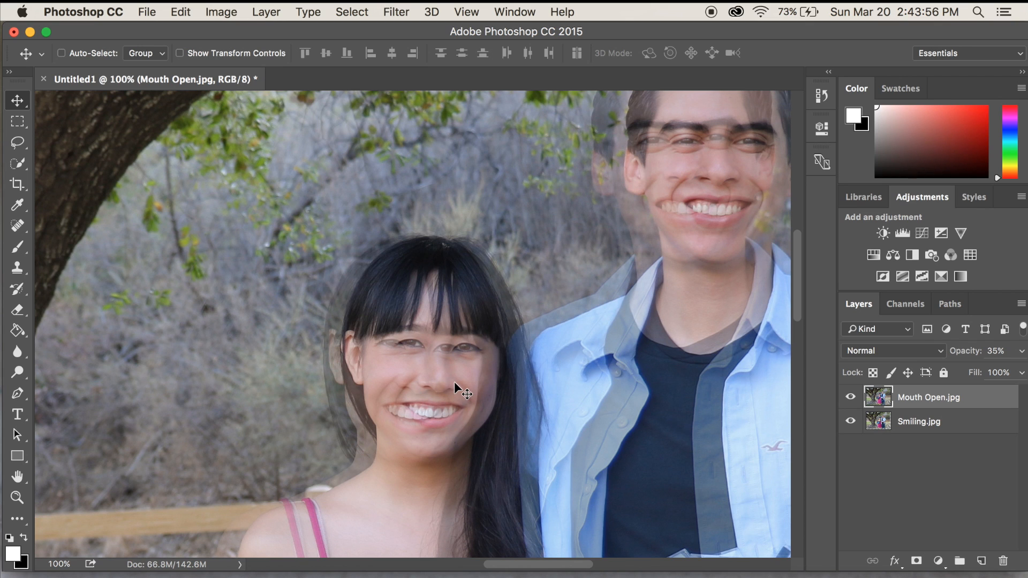
left_click_drag(454, 381, 473, 380)
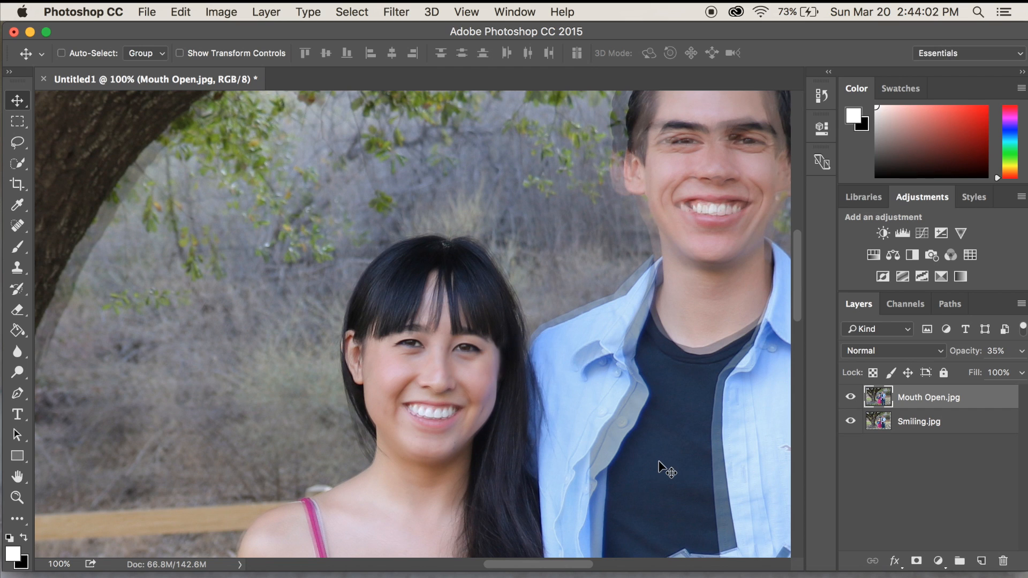
- Restore the Mouth Open.jpg layer's opacity to 100% and deselect the layers
key("super+minus")
key("super+minus")
key("super+minus")
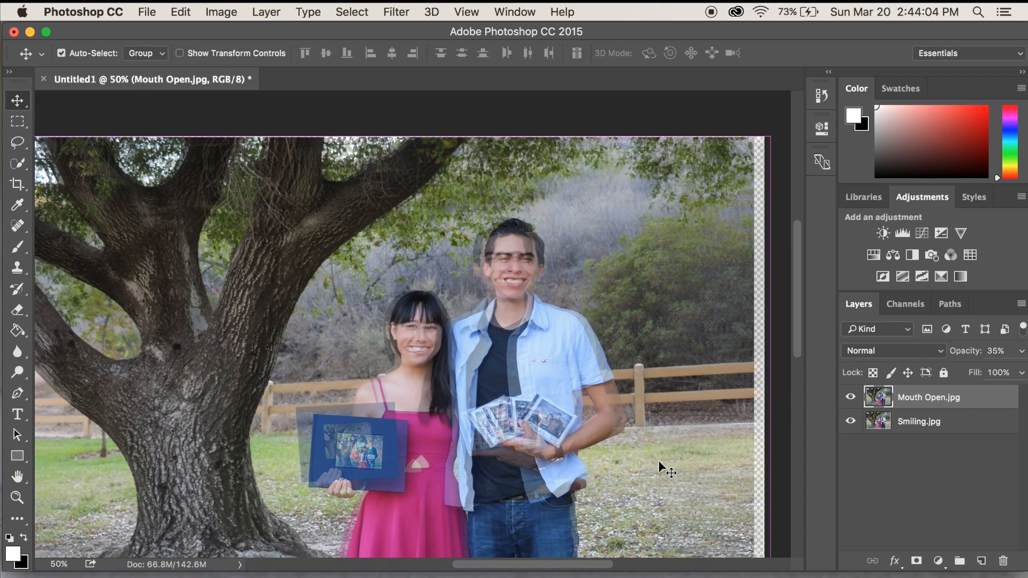
key("super+minus")
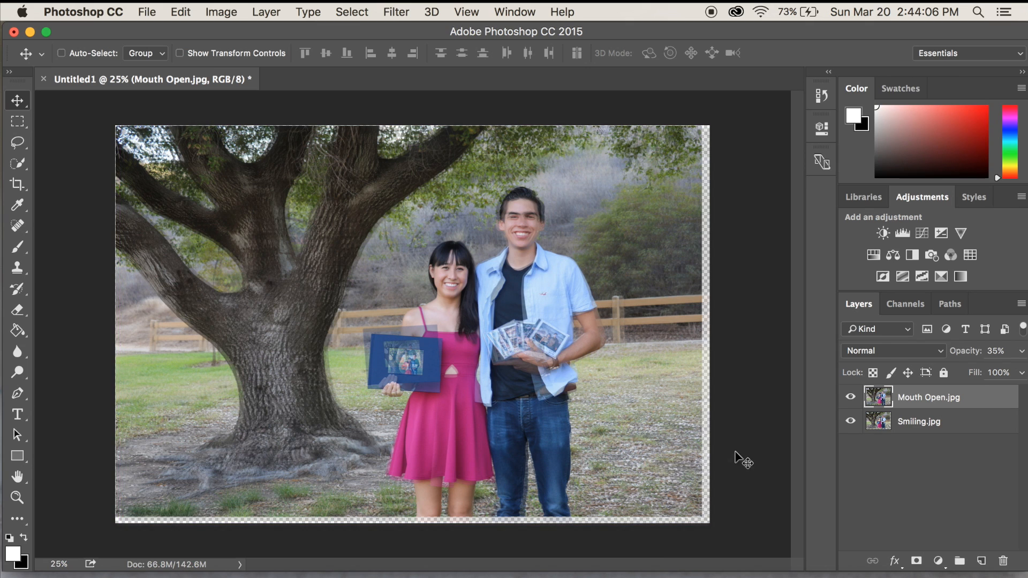
left_click(1017, 351)
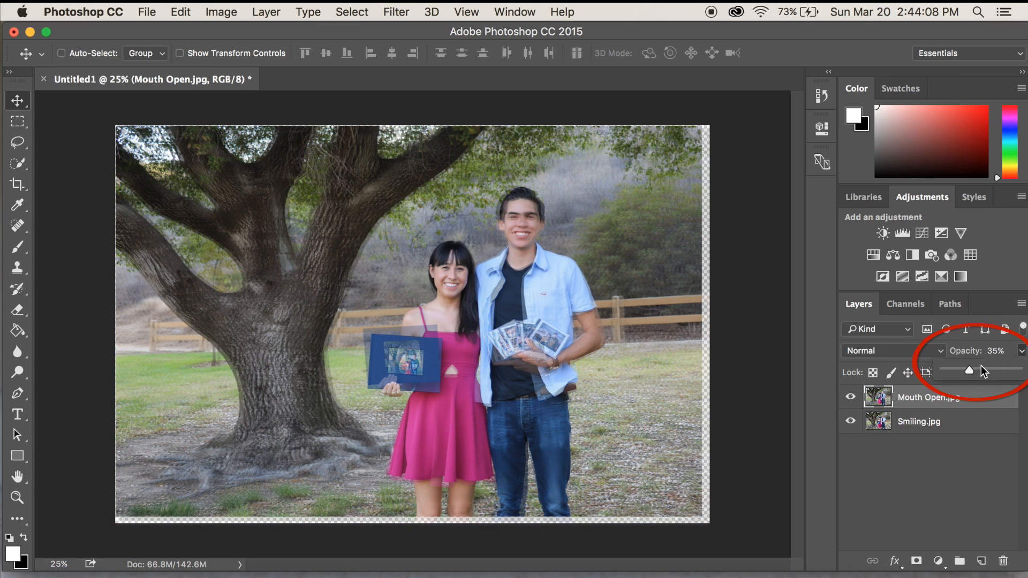
left_click_drag(988, 375, 1021, 370)
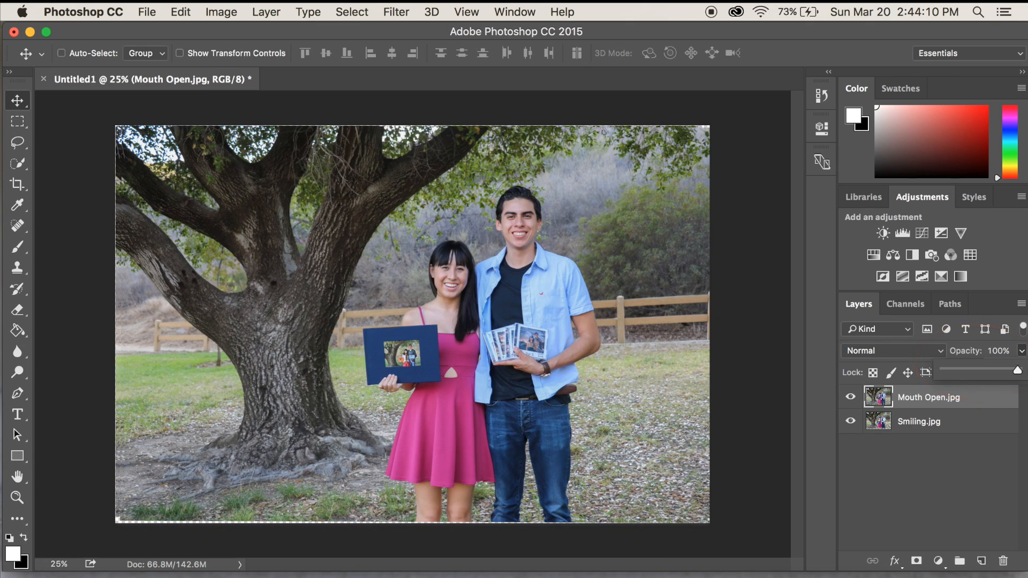
left_click(899, 472)
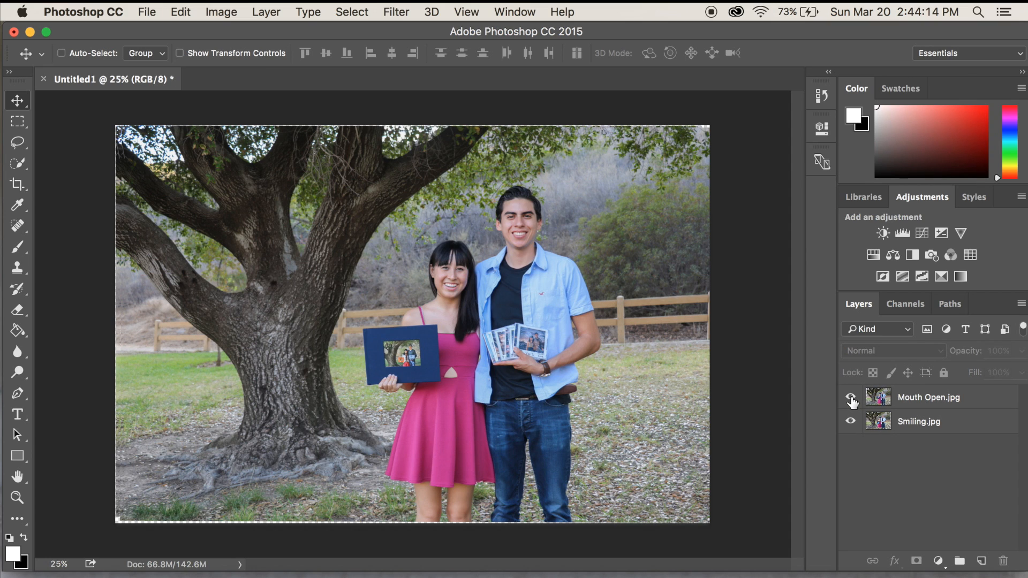
- Place the Mouth Open.jpg layer below Smiling.jpg and add a black layer mask that hides all of Smiling.jpg
left_click(850, 397)
left_click(851, 399)
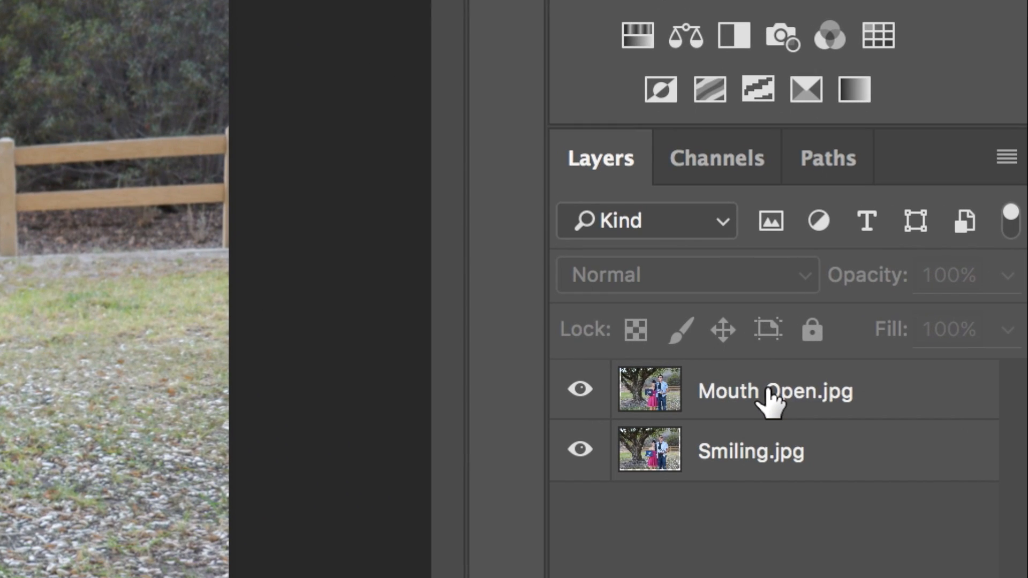
left_click_drag(770, 394, 762, 482)
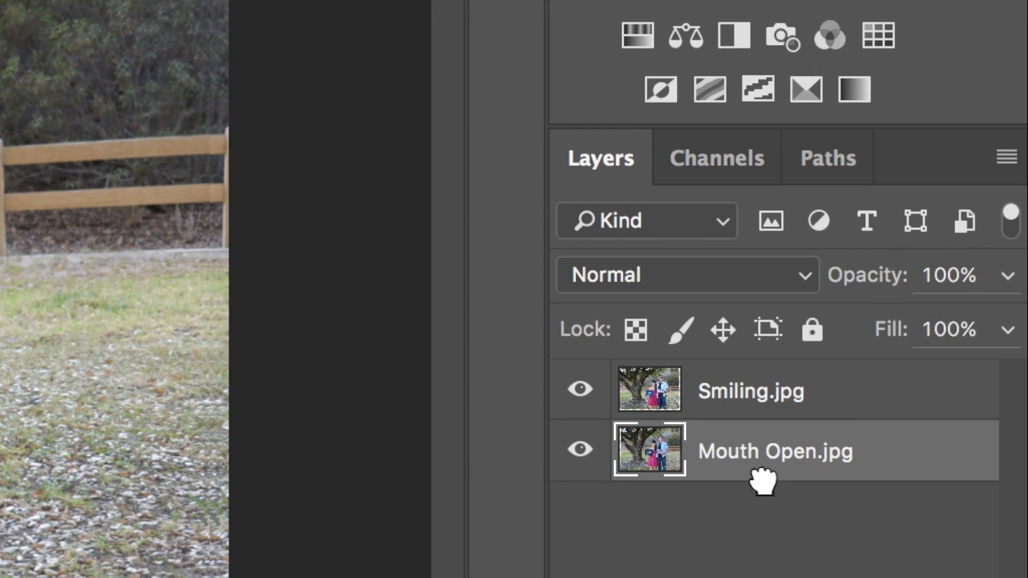
left_click(766, 414)
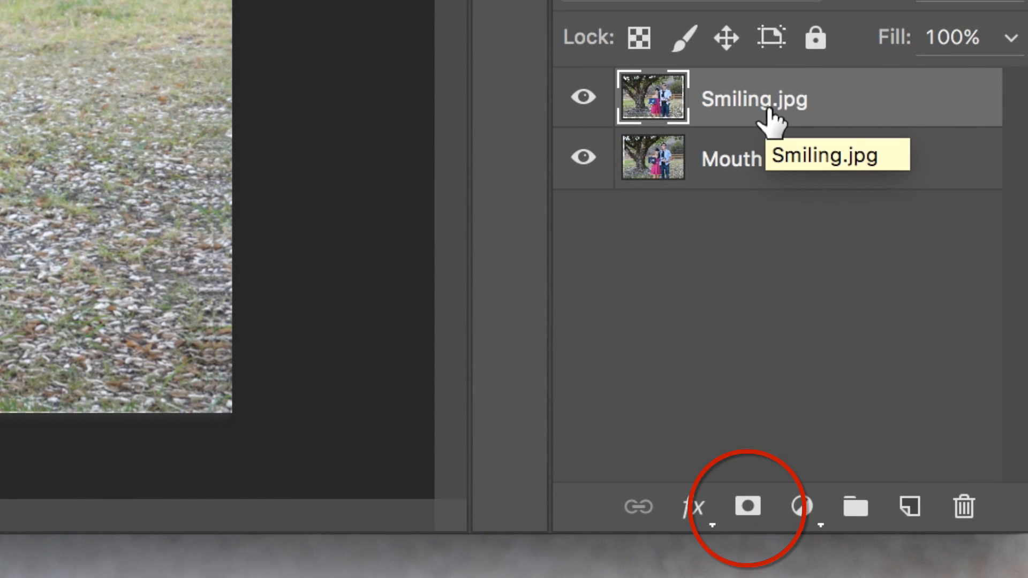
left_click(746, 508, "alt")
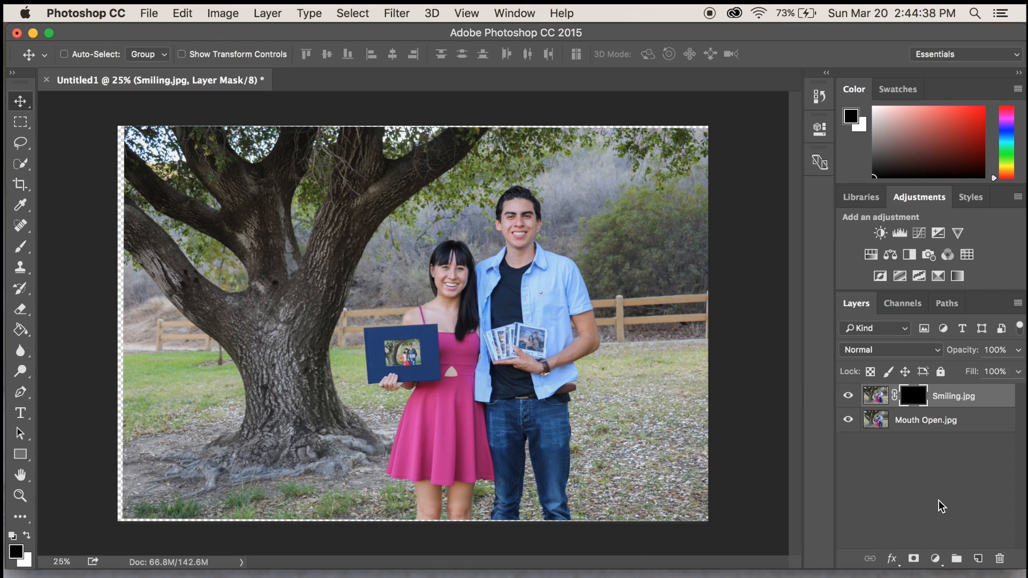
- Set up the Brush tool with white as the foreground color and 100% opacity for painting on the mask
left_click(20, 247)
left_click(58, 249)
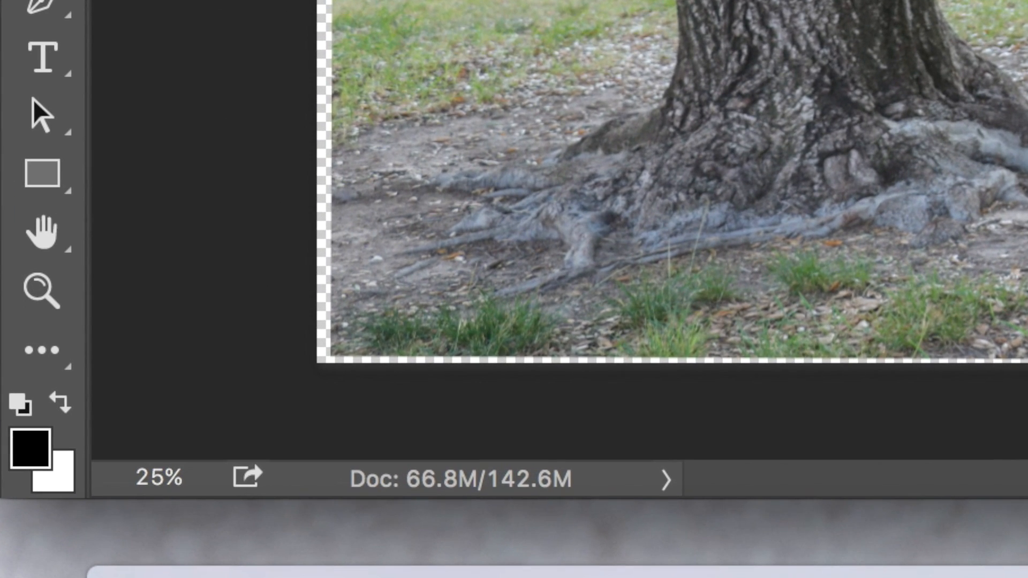
key("x")
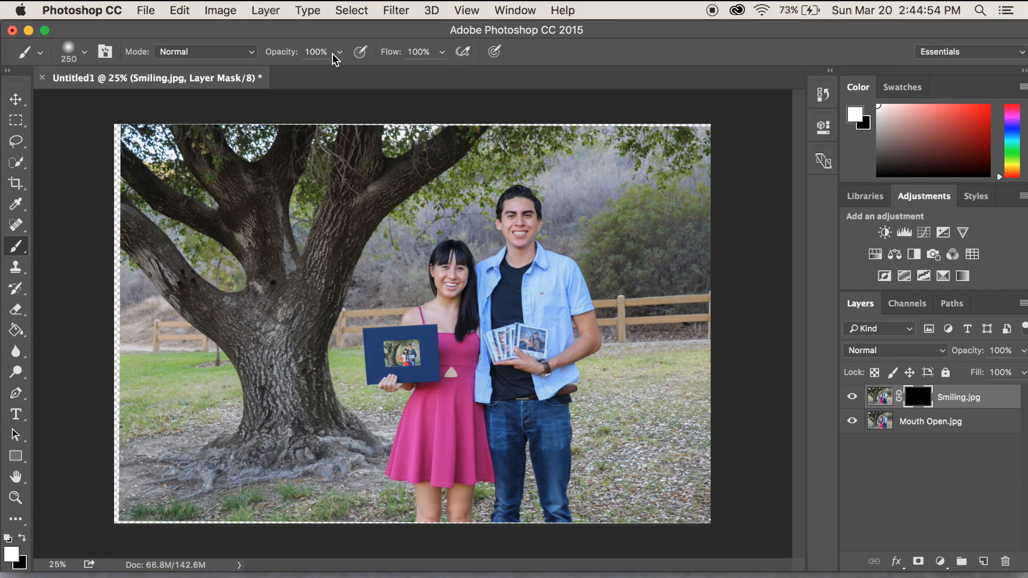
left_click(337, 51)
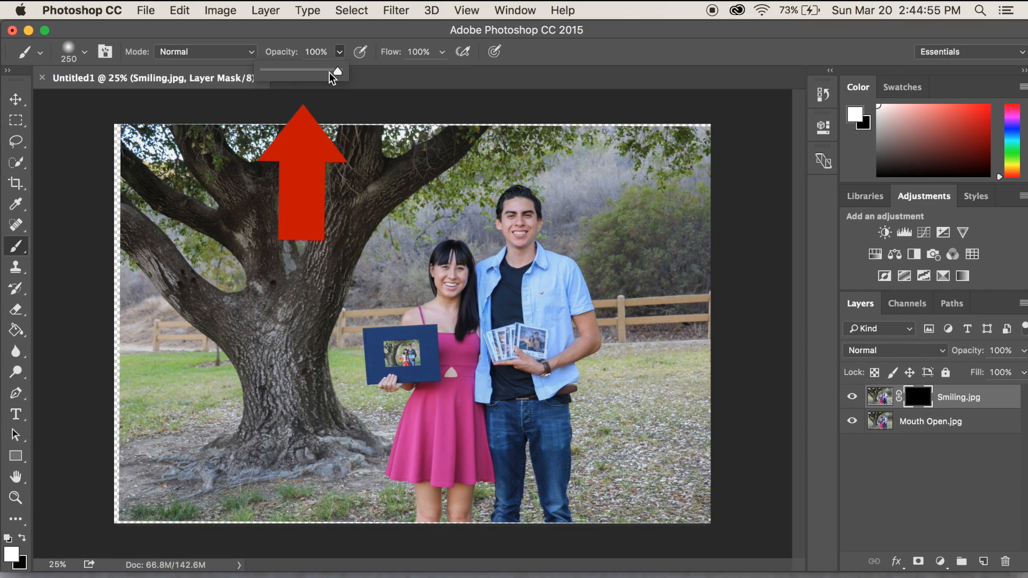
left_click(342, 57)
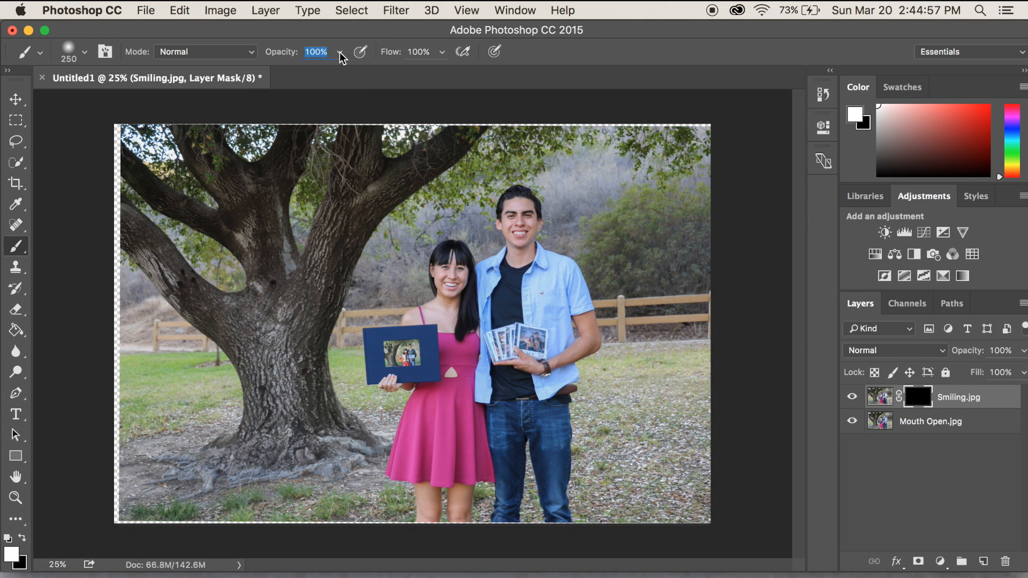
- Paint white on the Smiling.jpg mask over the woman's face to reveal her face from that photo
key("super+equal")
key("super+equal")
key("super+equal")
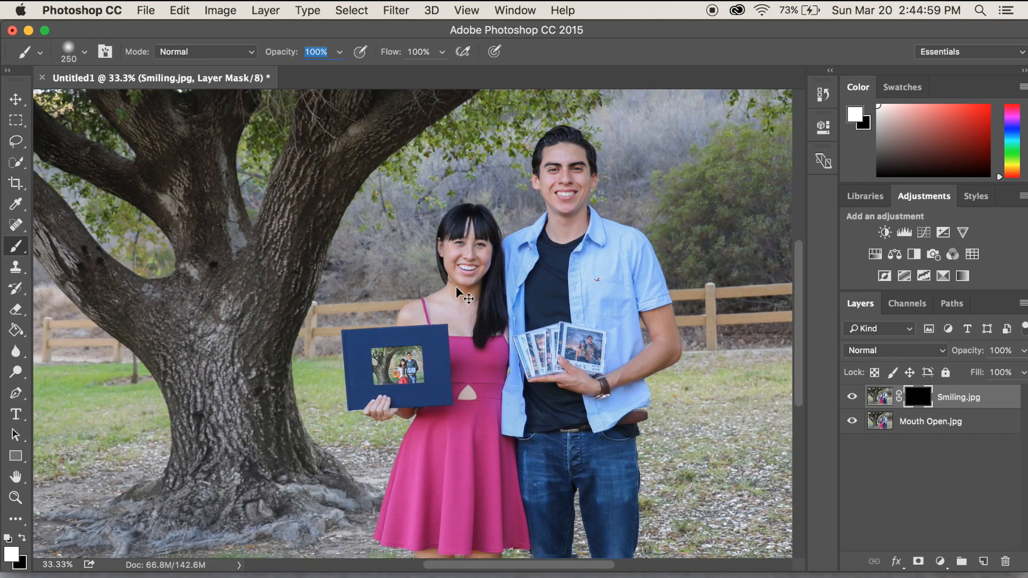
key("super+equal")
scroll(450, 286, "up", 5)
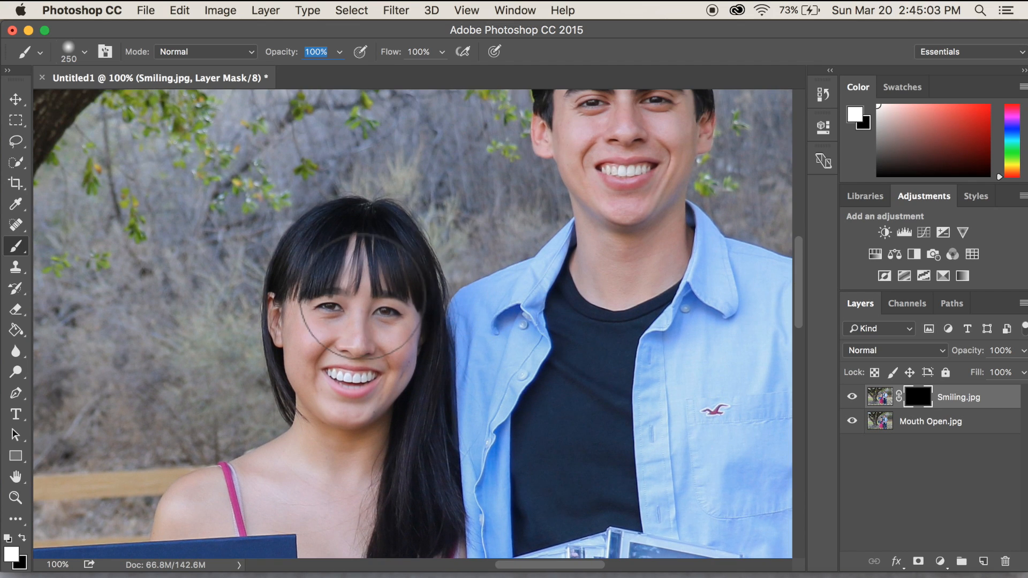
mouse_move(366, 295)
left_mouse_down()
mouse_move(370, 368)
mouse_move(368, 323)
left_mouse_up()
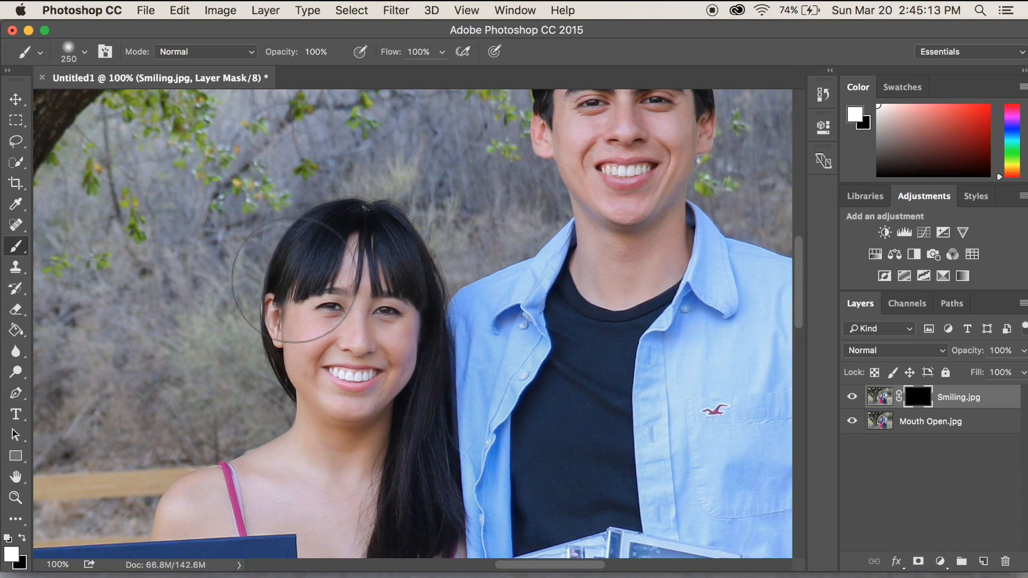
- Paint white on the Smiling.jpg mask over more of the woman's face, plus her chest and the ends of her hair
mouse_move(300, 318)
left_mouse_down()
mouse_move(387, 240)
mouse_move(342, 287)
left_mouse_up()
scroll(341, 287, "down", 3)
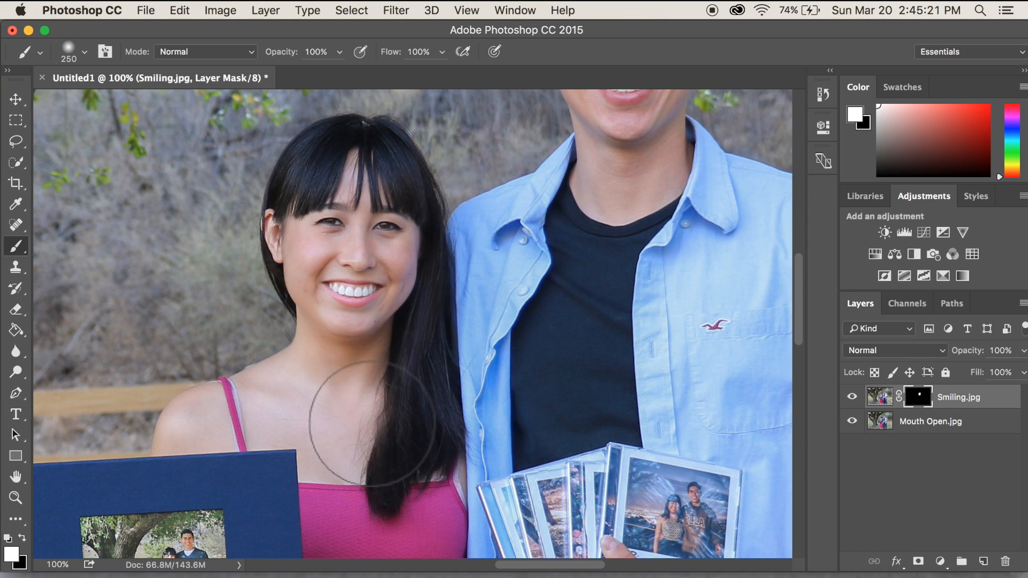
mouse_move(377, 394)
left_mouse_down()
mouse_move(353, 444)
mouse_move(343, 455)
mouse_move(327, 449)
mouse_move(291, 509)
mouse_move(275, 434)
mouse_move(344, 390)
left_mouse_up()
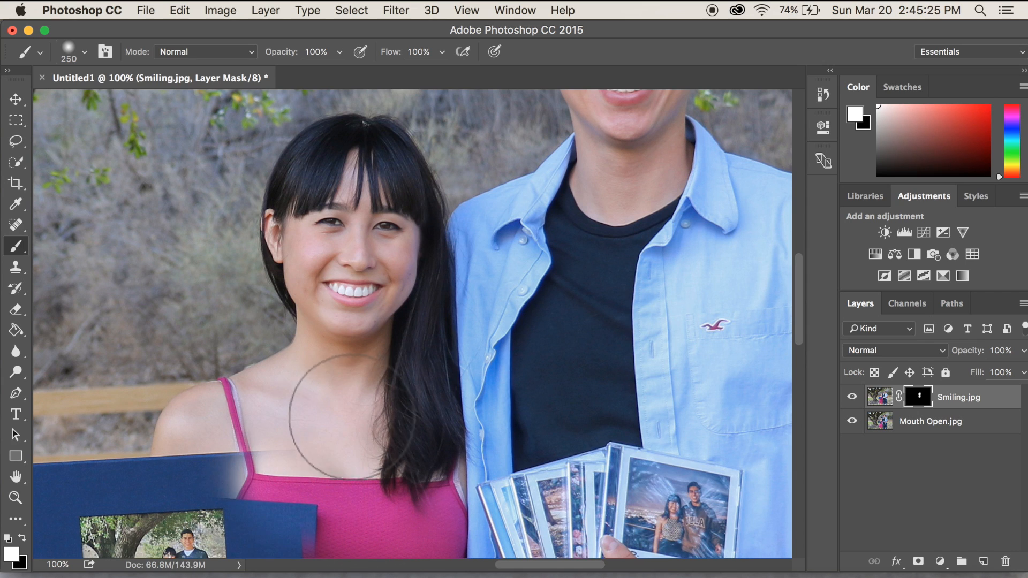
- Switch the foreground color to black and paint the mask over the woman's chest, hair ends and blue frame to hide Smiling.jpg there
key("x")
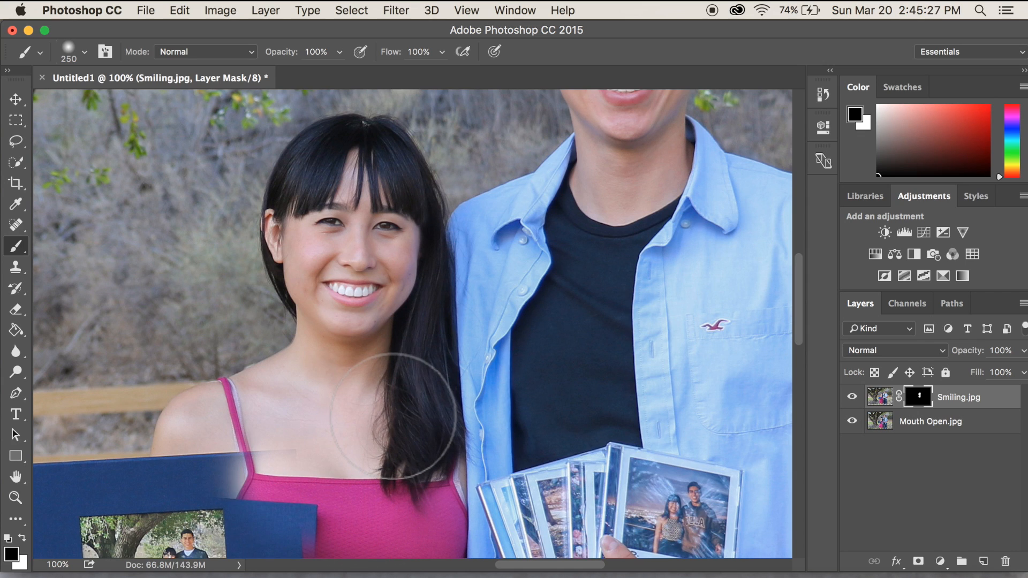
scroll(392, 416, "down", 5)
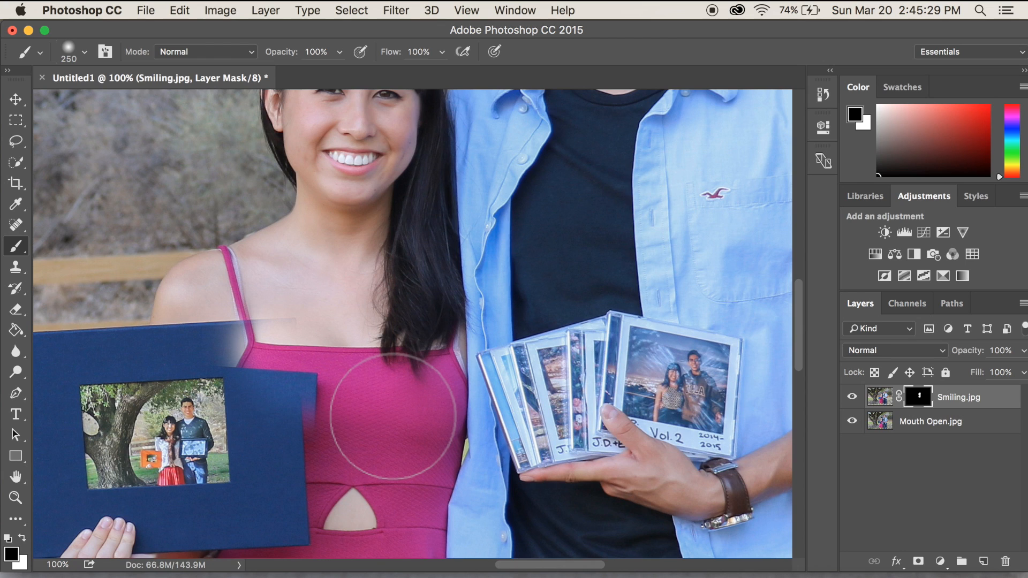
scroll(393, 416, "up", 1)
mouse_move(275, 378)
left_mouse_down()
mouse_move(255, 356)
mouse_move(268, 373)
mouse_move(263, 350)
mouse_move(283, 391)
mouse_move(264, 379)
mouse_move(263, 354)
mouse_move(283, 455)
mouse_move(311, 420)
mouse_move(287, 350)
mouse_move(257, 428)
mouse_move(337, 365)
mouse_move(380, 371)
mouse_move(369, 383)
mouse_move(368, 329)
mouse_move(382, 291)
mouse_move(394, 345)
mouse_move(402, 308)
mouse_move(417, 372)
mouse_move(414, 293)
left_mouse_up()
scroll(409, 316, "up", 6)
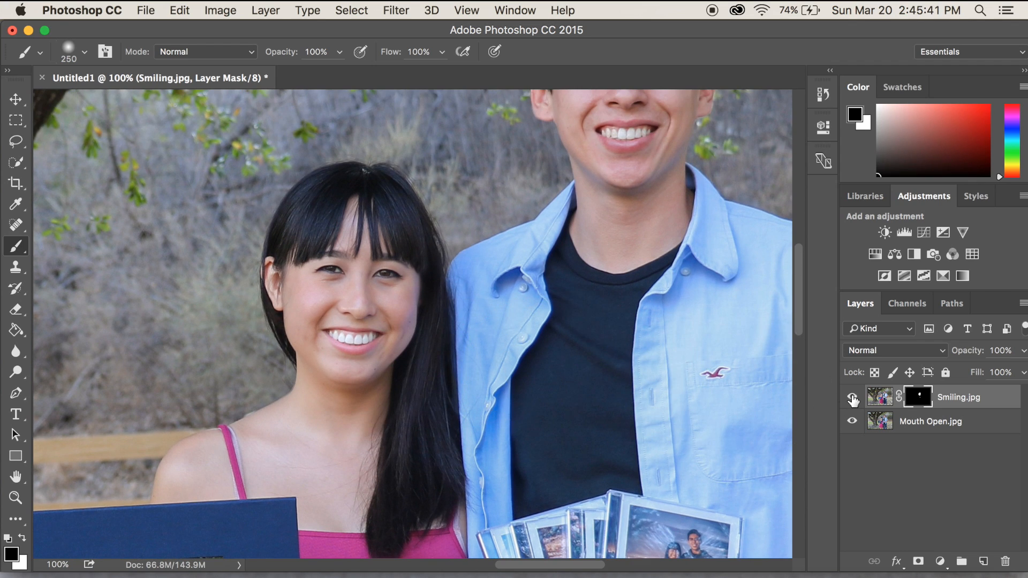
- Toggle the Smiling.jpg layer's visibility to compare the face before and after, and check the edges of the whole image
left_click(852, 397)
left_click(852, 397)
left_click(855, 397)
key("super+minus")
key("super+minus")
key("super+minus")
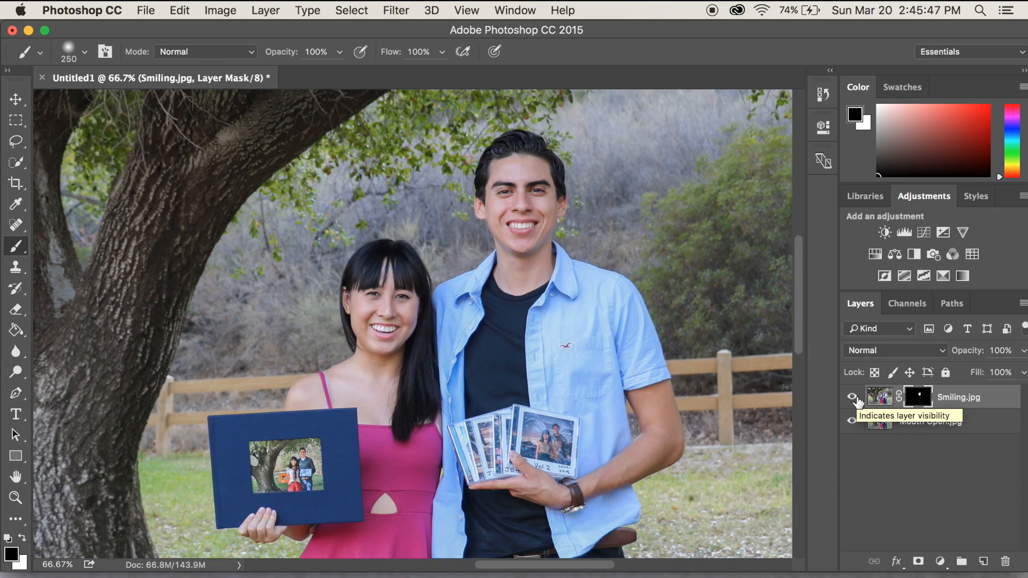
key("super+minus")
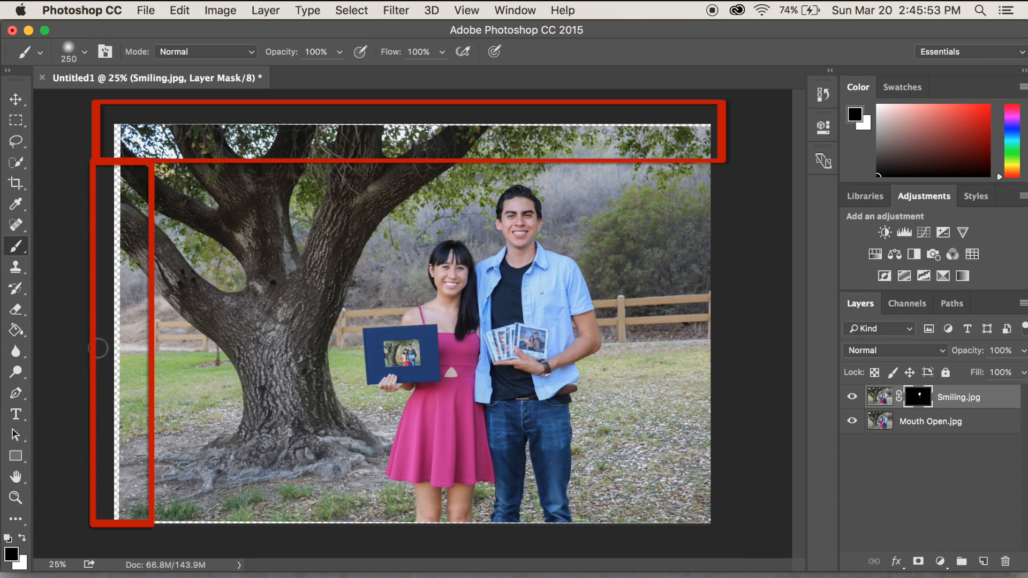
- Crop the image with the Crop tool at Original Ratio to trim off the transparent strips along its edges
left_click(17, 184)
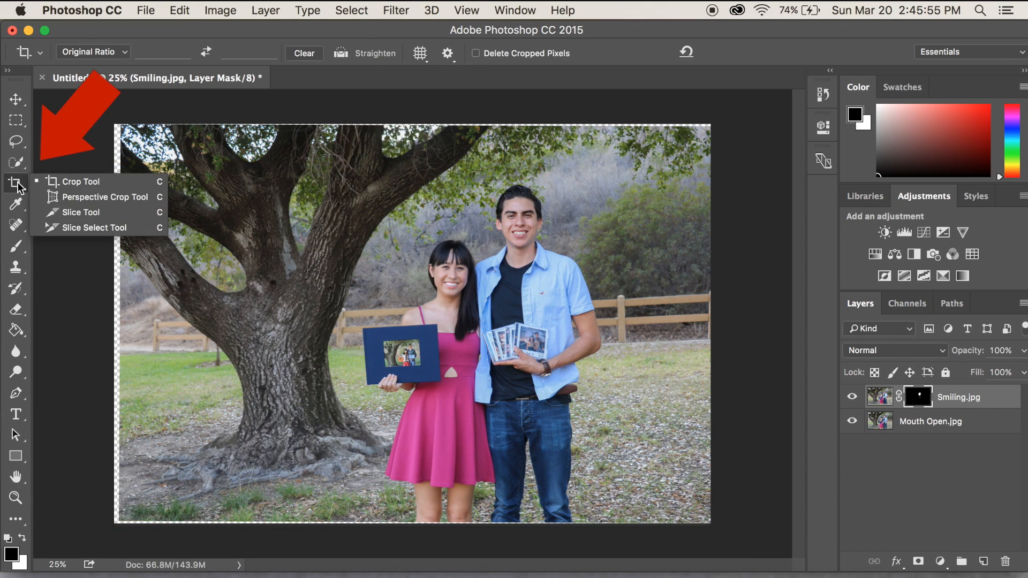
left_click(57, 184)
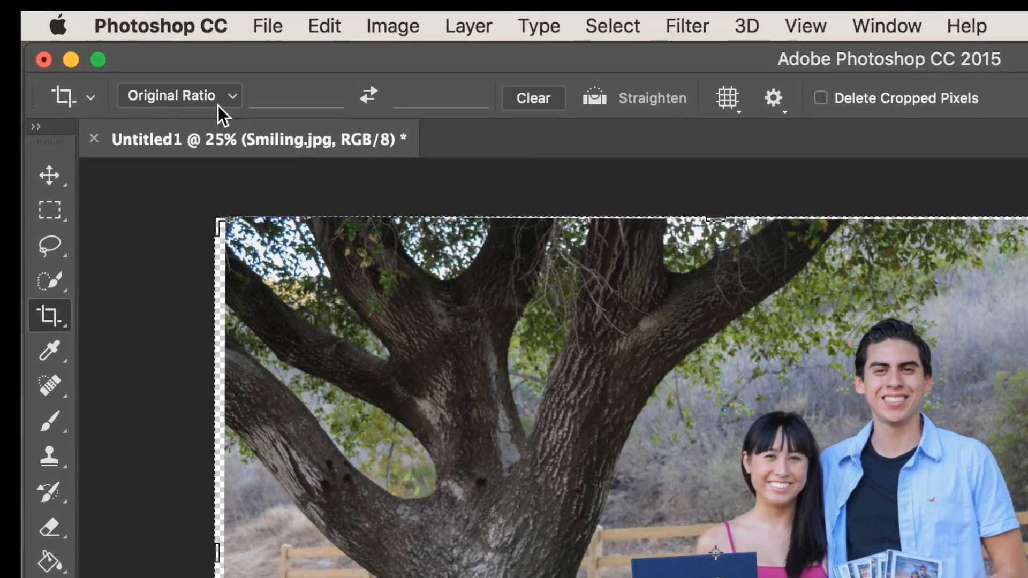
left_click(120, 54)
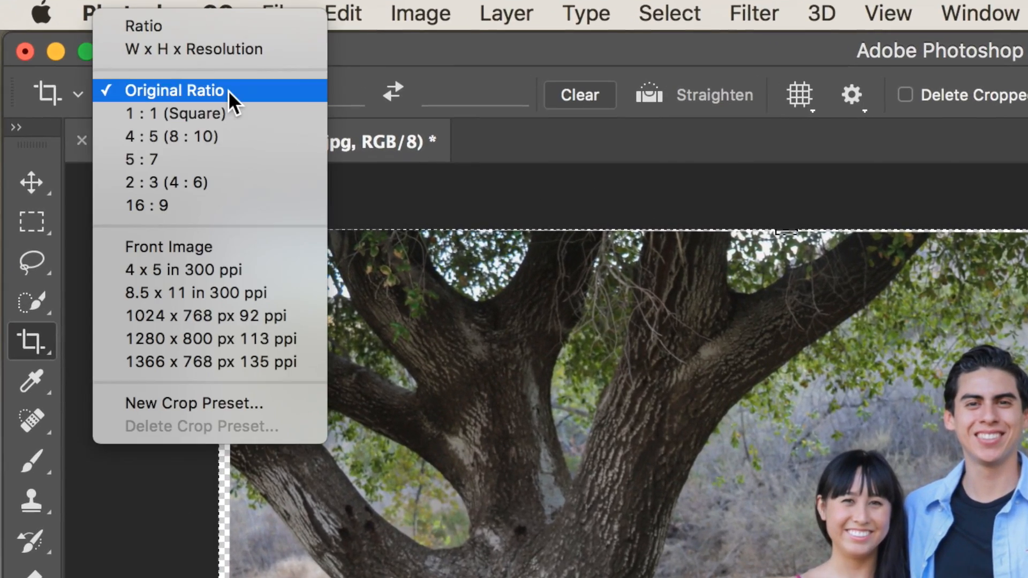
left_click(173, 92)
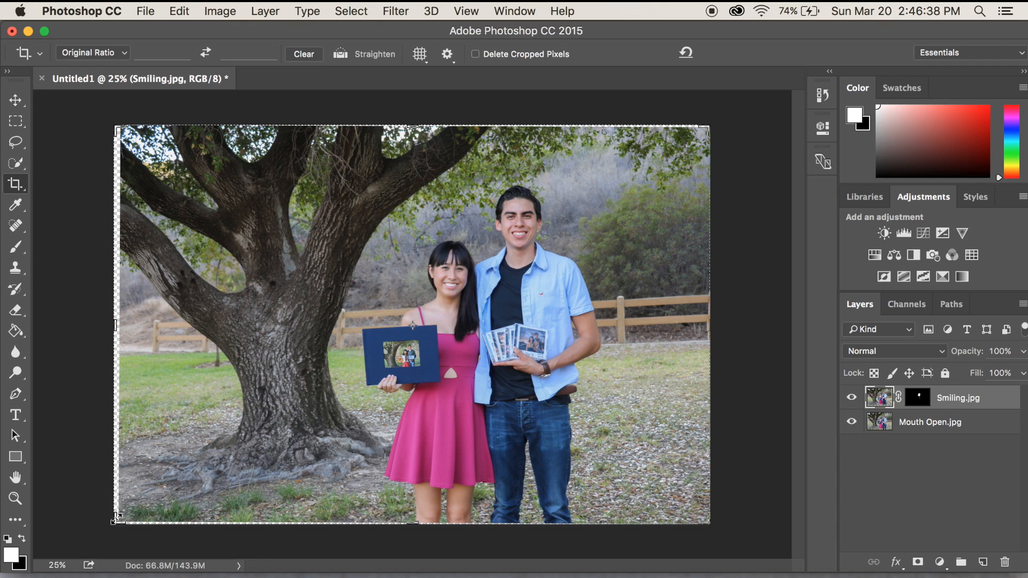
left_click_drag(115, 516, 128, 513)
left_click_drag(698, 135, 693, 134)
key("Return")
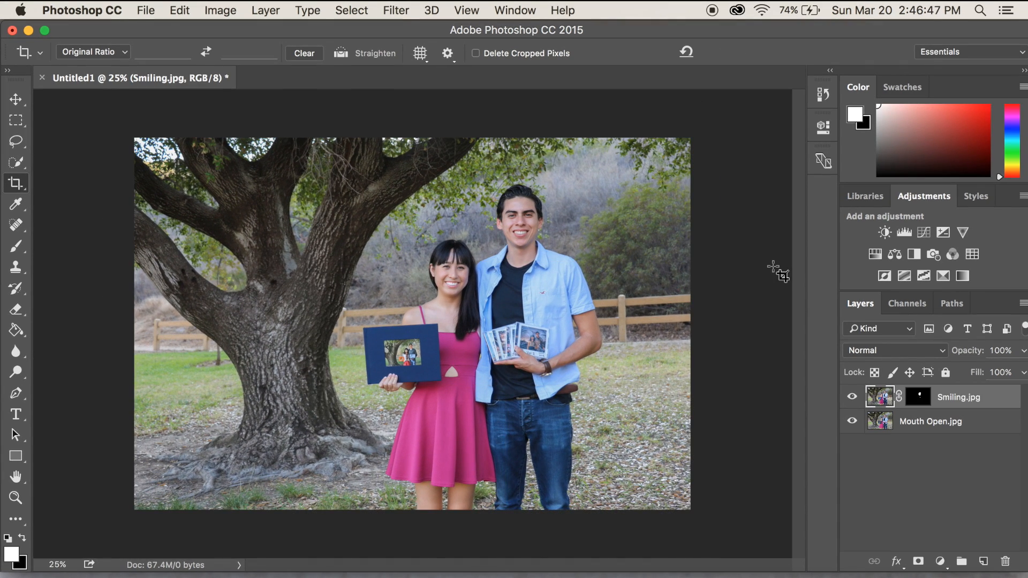